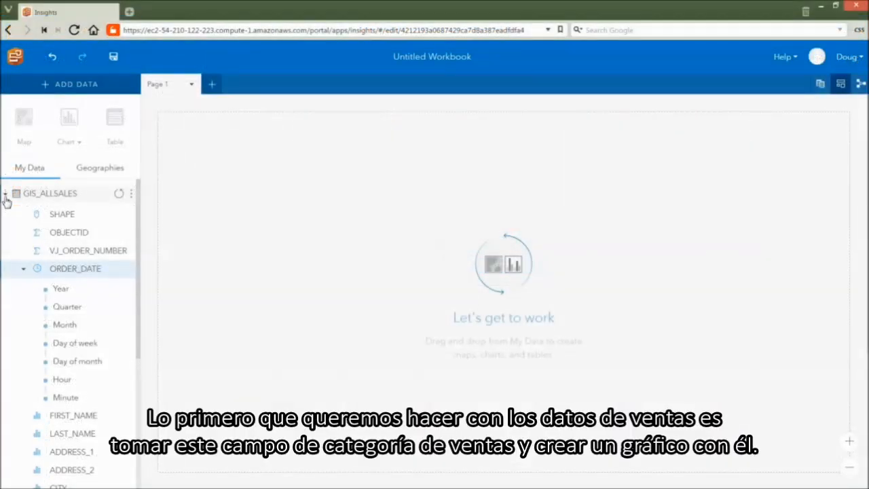
Create a chart card from the CATEGORY field of GIS_ALLSALES and change it to a column chart
scroll(29, 247, "down", 5)
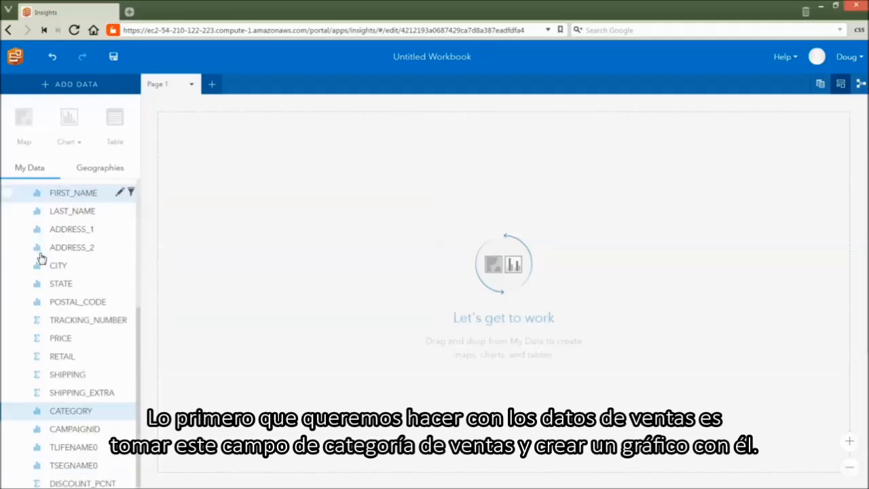
left_click(117, 407)
left_click_drag(117, 407, 275, 213)
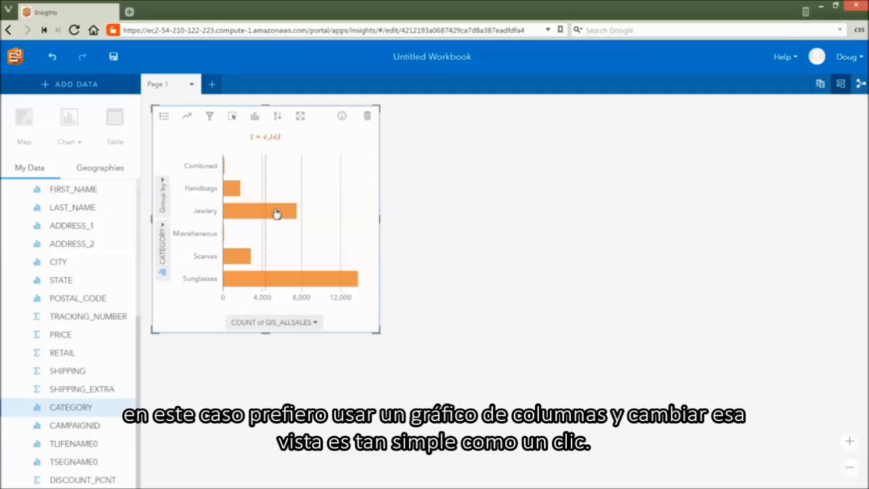
left_click(255, 118)
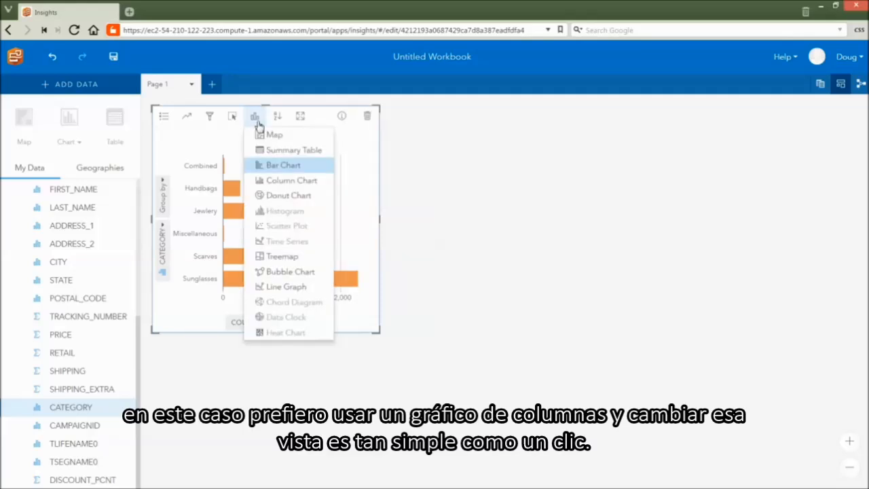
left_click(281, 181)
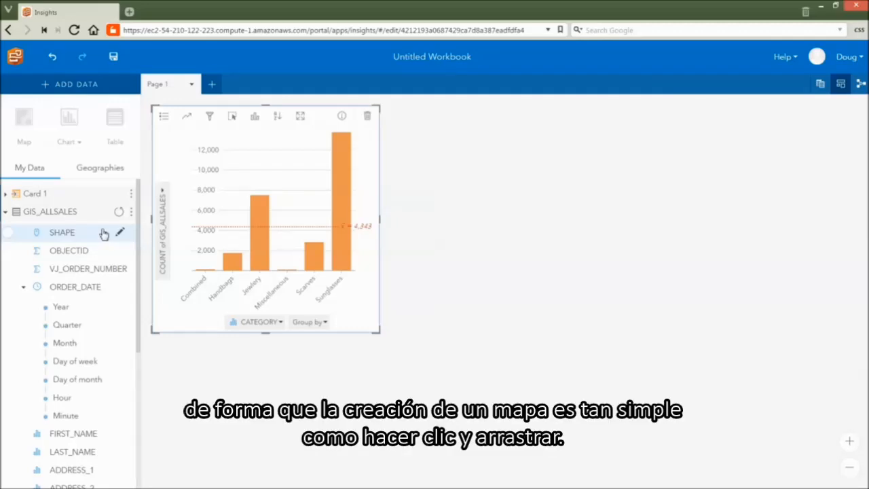
Create a map card from the SHAPE field beside the column chart and set its symbol type to Heat Map
left_click_drag(103, 233, 435, 207)
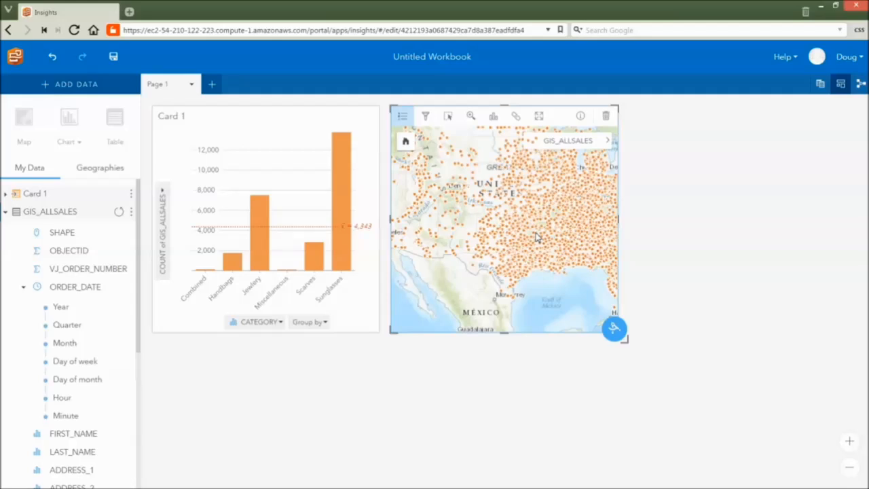
left_click(609, 142)
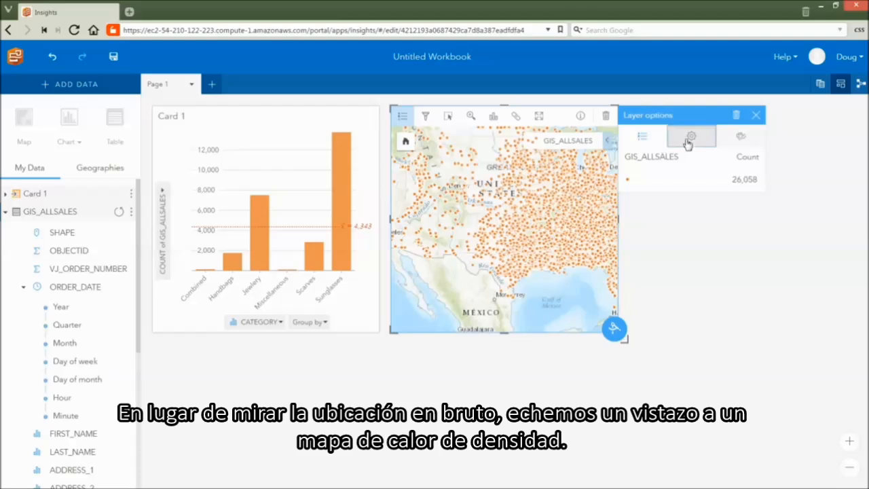
left_click(688, 139)
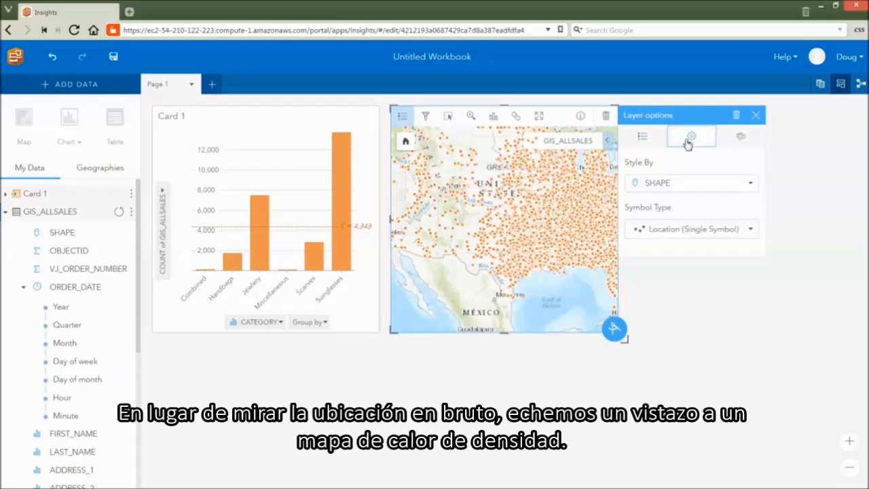
left_click(750, 234)
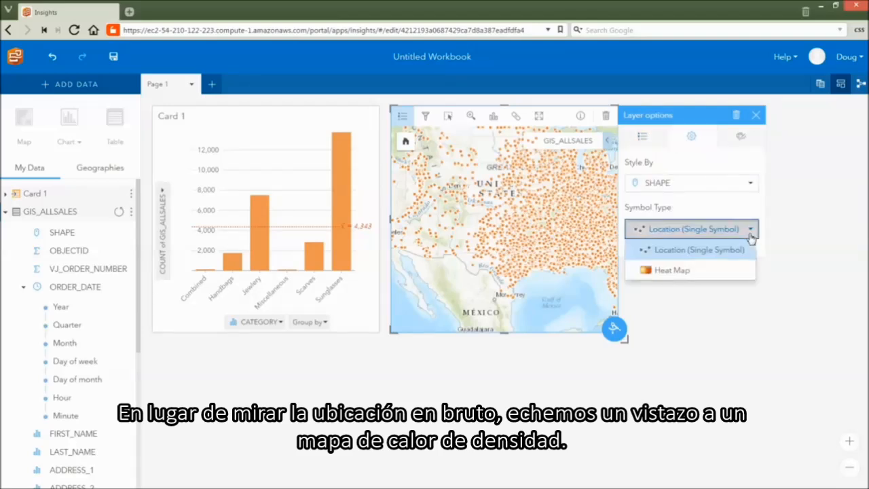
left_click(704, 271)
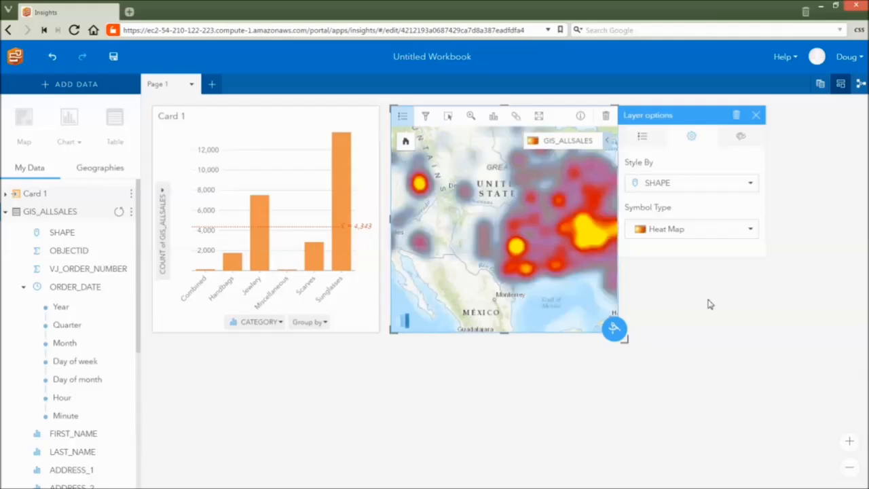
left_click(708, 303)
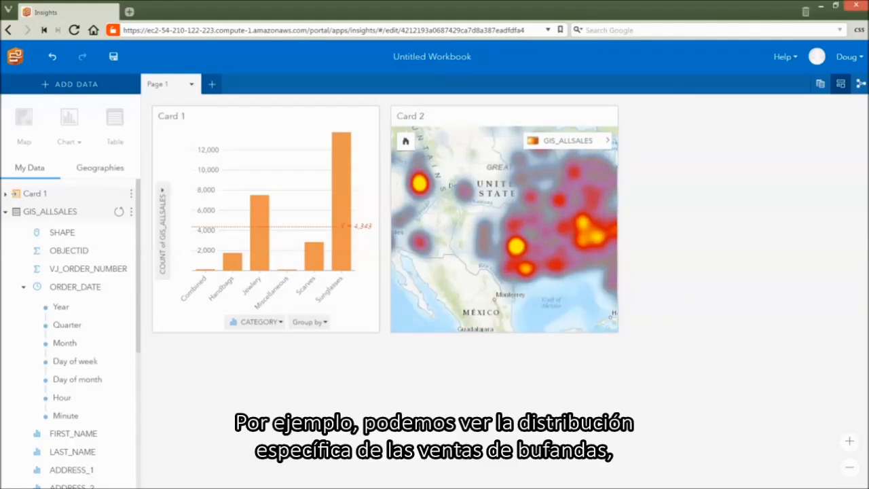
Select the Scarves column in the category chart to view the distribution of scarf sales on the heat map
left_click(316, 266)
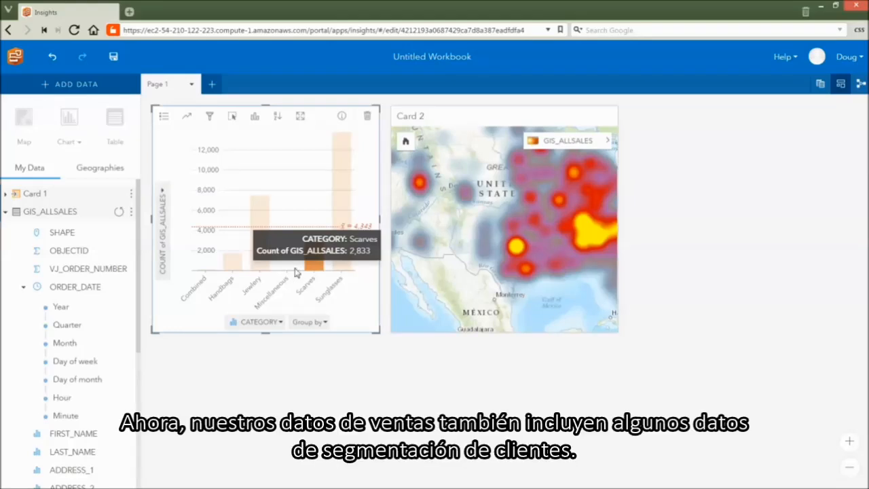
Create a chart card from the TLIFENAME0 field beside the heat map and change it to a treemap
scroll(98, 307, "down", 4)
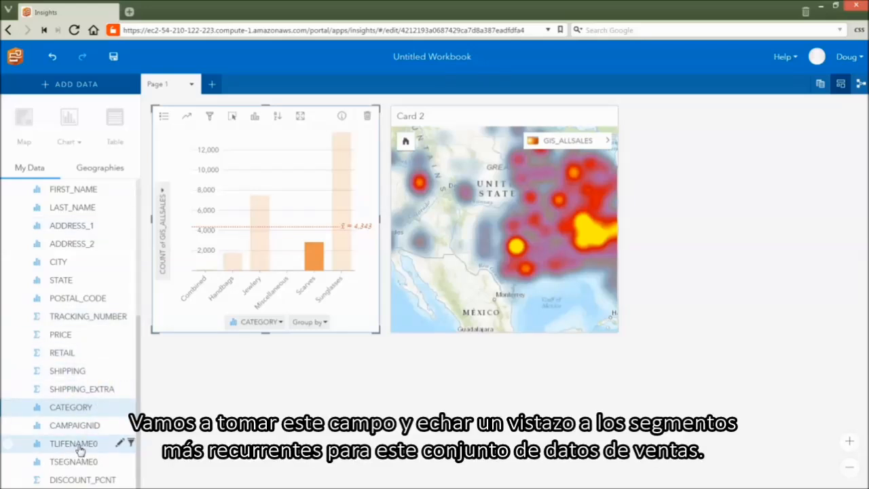
left_click(14, 447)
left_click_drag(16, 454, 750, 212)
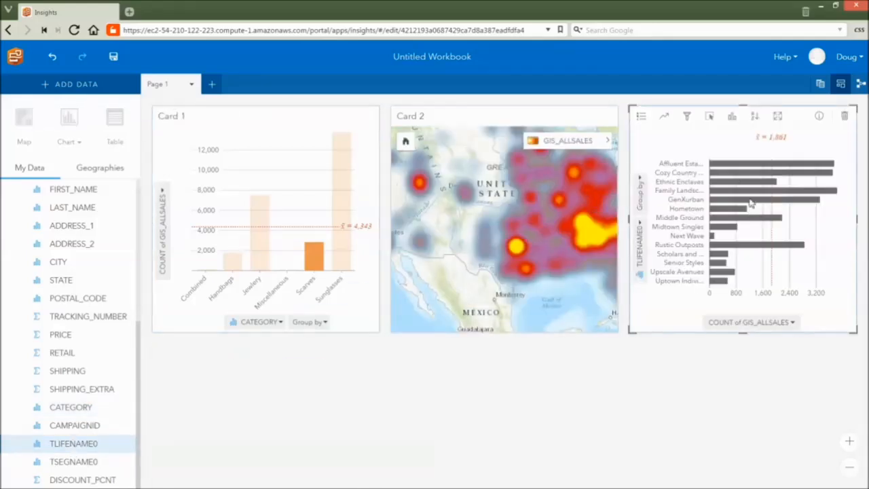
left_click(733, 117)
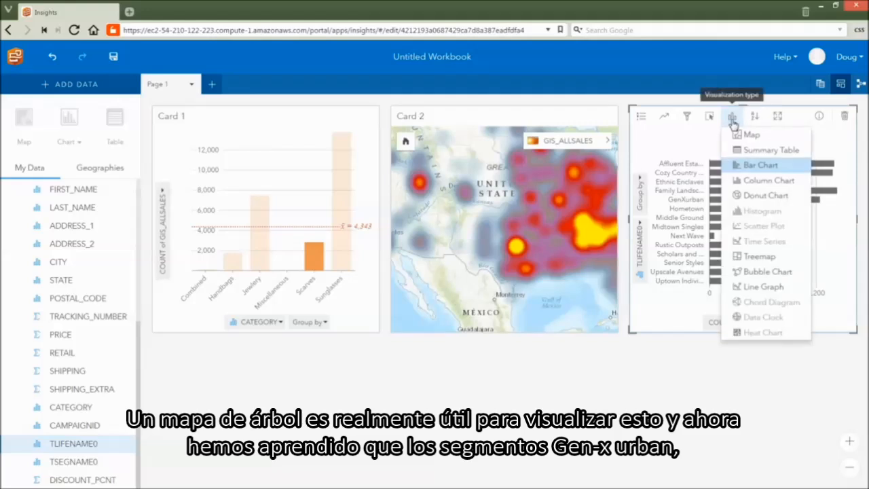
left_click(741, 258)
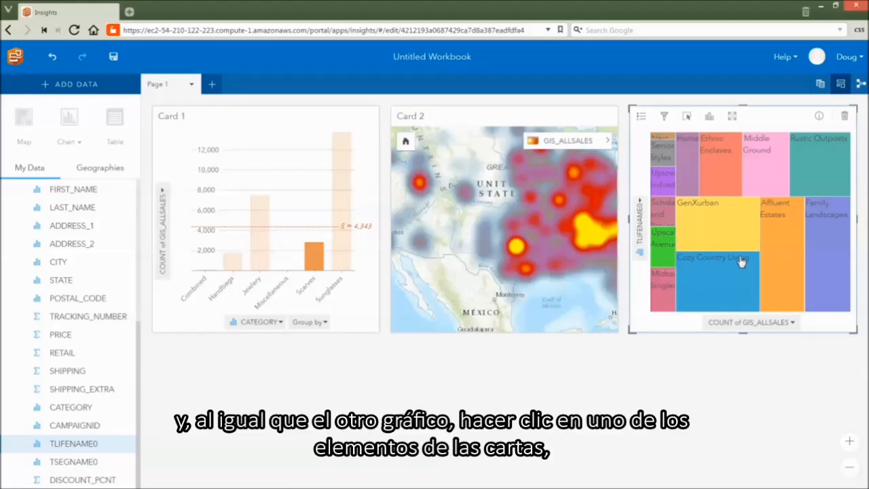
Select the Affluent Estates segment in the treemap to examine its sales in the other cards, and clear the selection
left_click(789, 260)
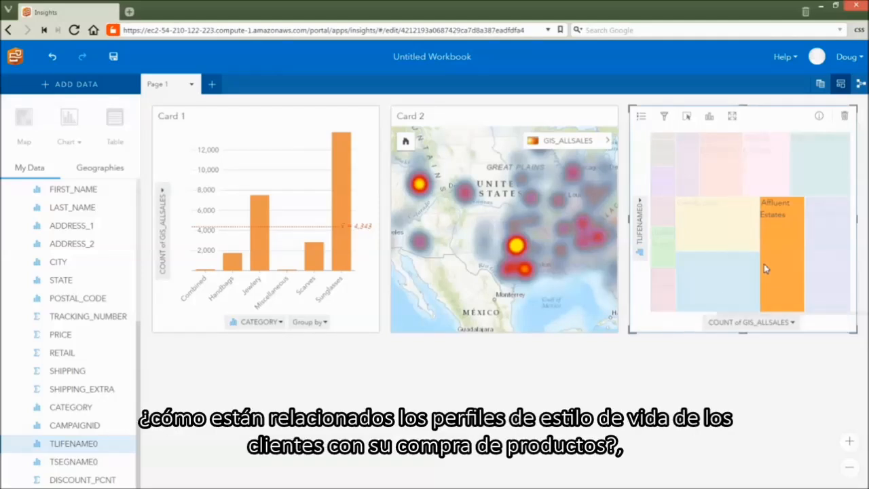
left_click(765, 269)
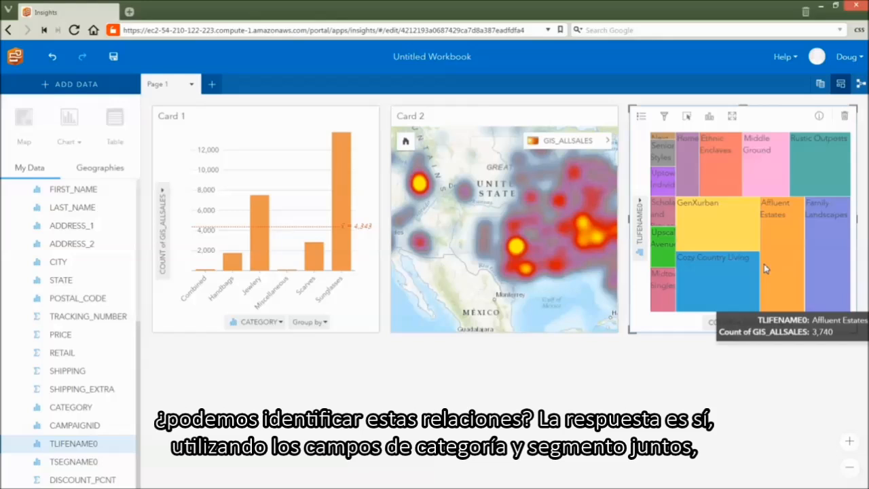
Create a chart card combining the TLIFENAME0 and CATEGORY fields below the column chart and change it to a chord diagram
left_click(7, 448)
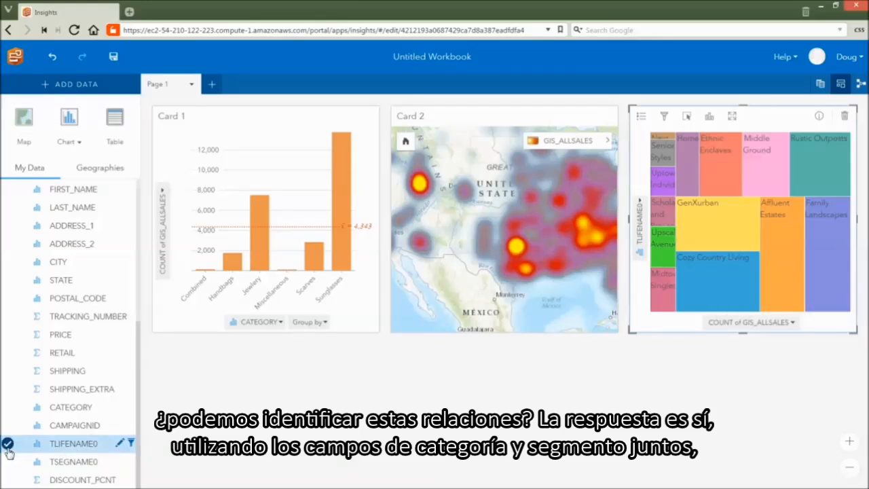
left_click(8, 407)
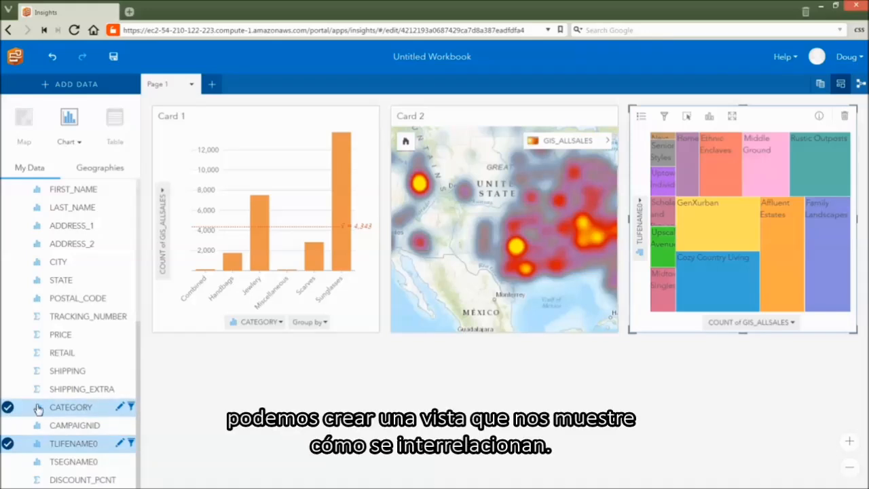
left_click_drag(51, 408, 293, 442)
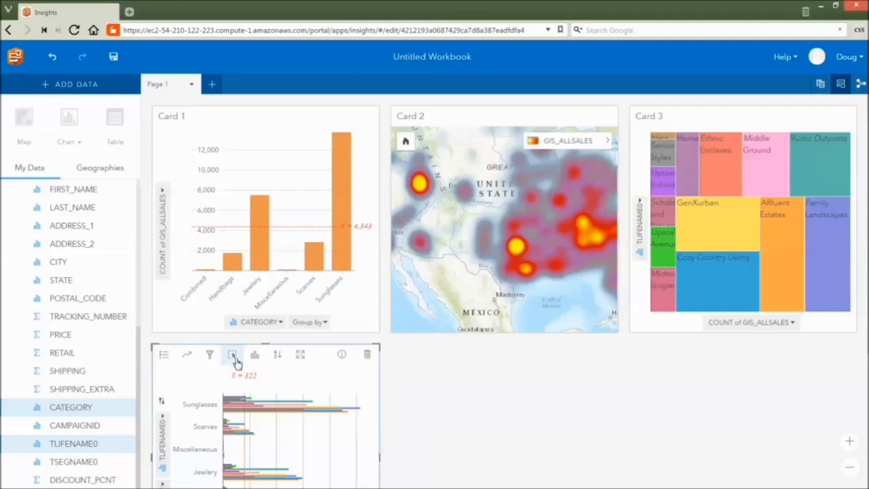
left_click(261, 362)
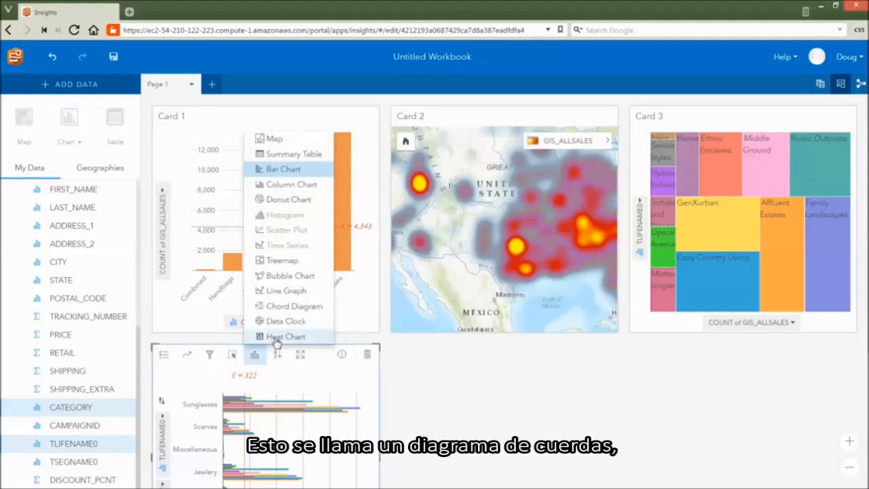
left_click(290, 313)
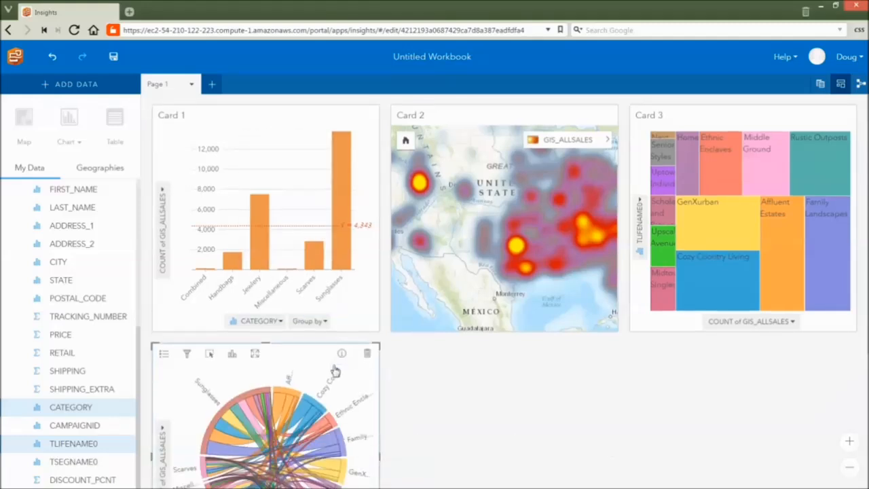
Select the chord linking Sunglasses and Cozy Country Living to examine its sales across the other cards, and clear the selection
scroll(334, 369, "down", 1)
scroll(334, 370, "down", 1)
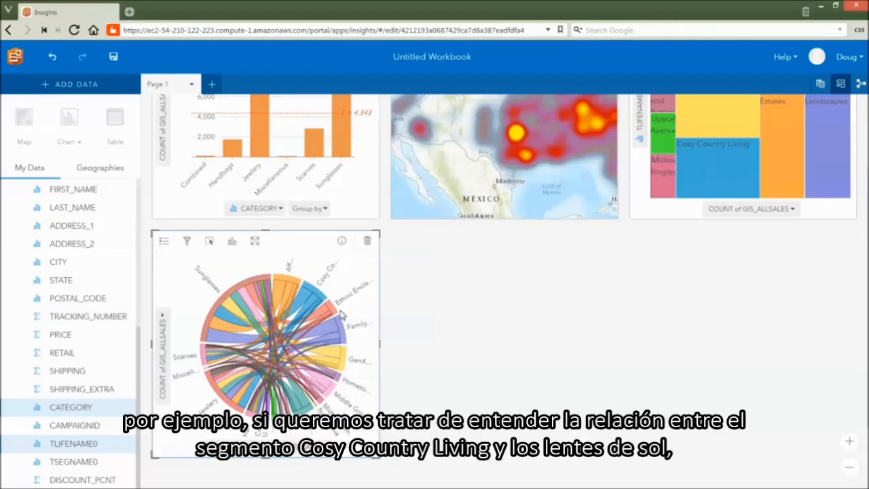
mouse_move(305, 299)
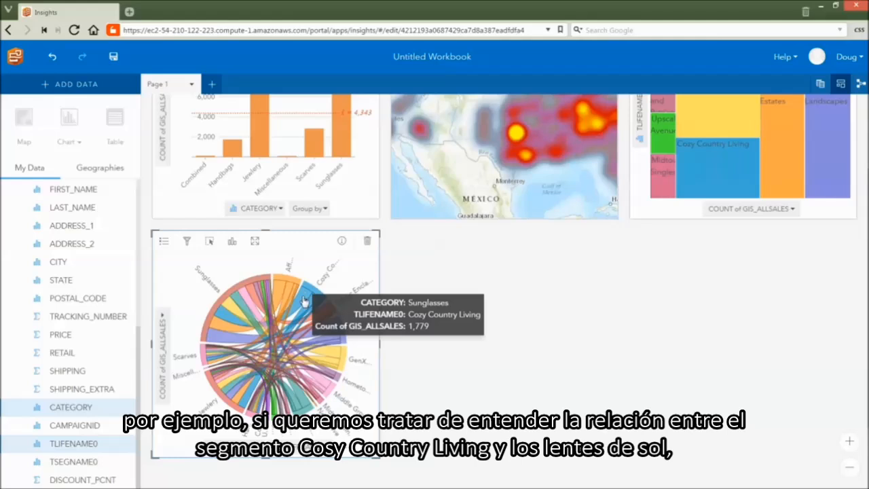
left_click(303, 300)
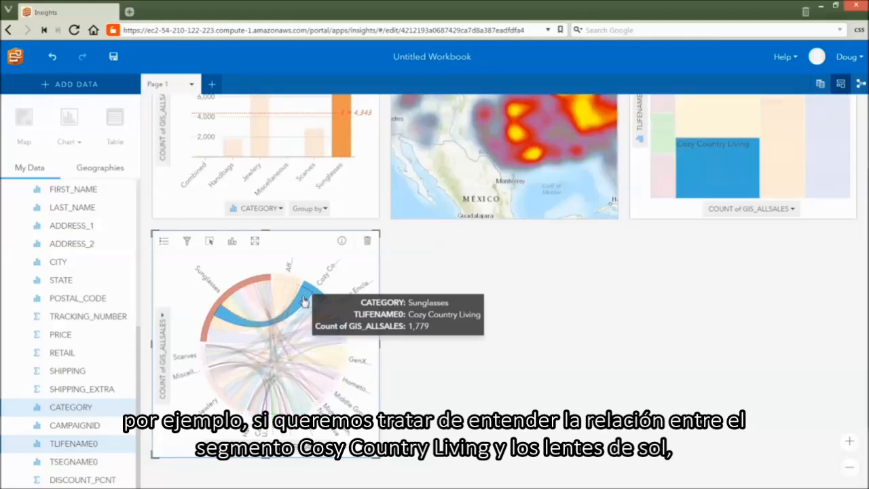
scroll(467, 348, "up", 2)
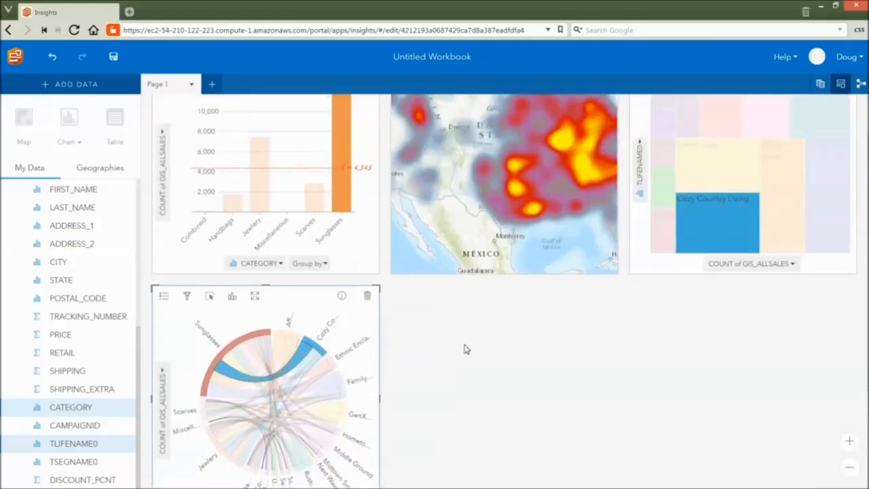
scroll(467, 358, "up", 1)
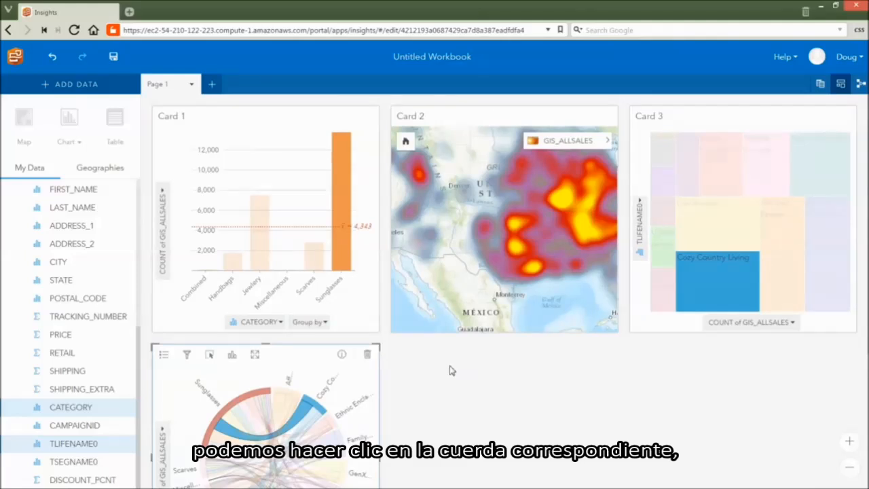
left_click(279, 407)
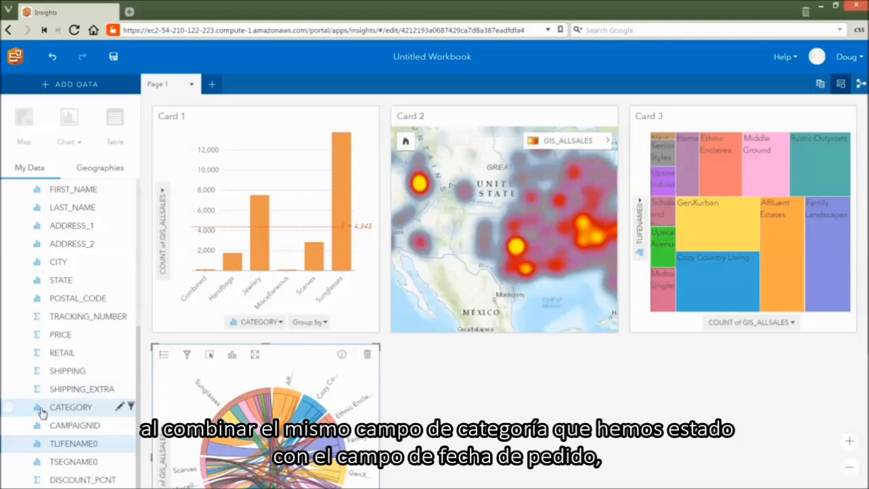
Create a time series card from the CATEGORY and ORDER_DATE fields beside the chord diagram and widen it to span two columns
left_click(7, 409)
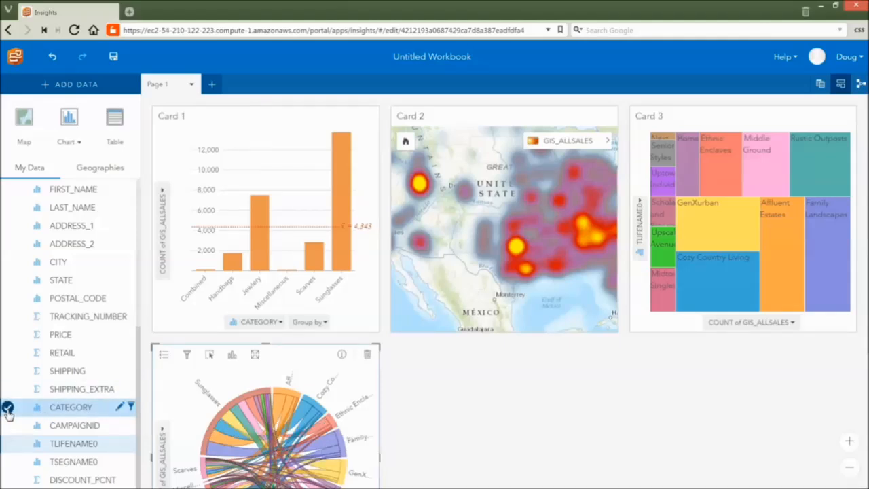
scroll(9, 411, "up", 5)
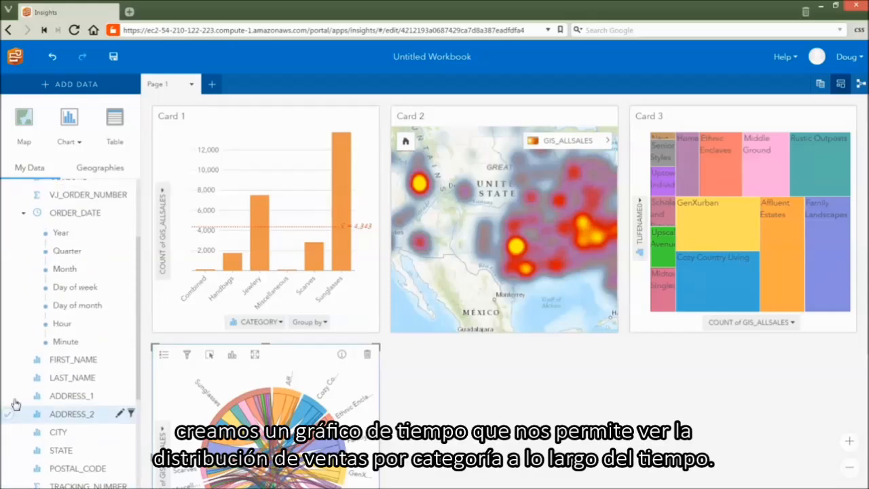
left_click(8, 215)
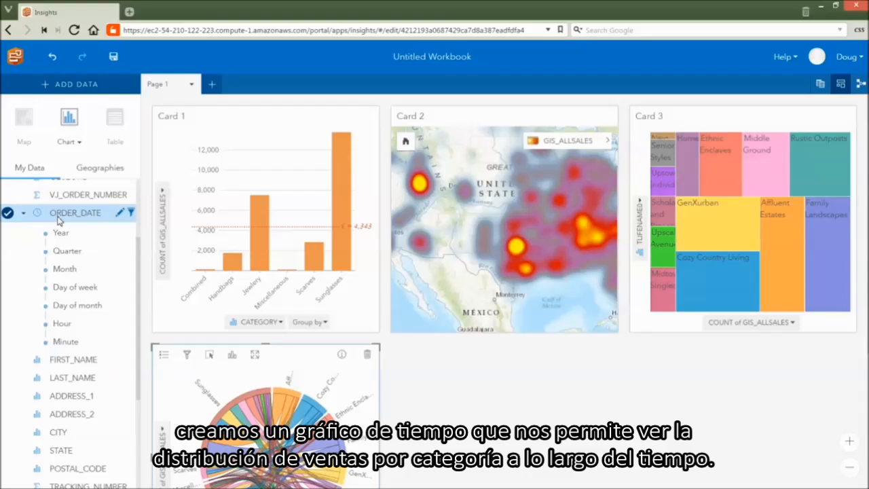
left_click_drag(60, 222, 488, 452)
left_click_drag(618, 460, 857, 441)
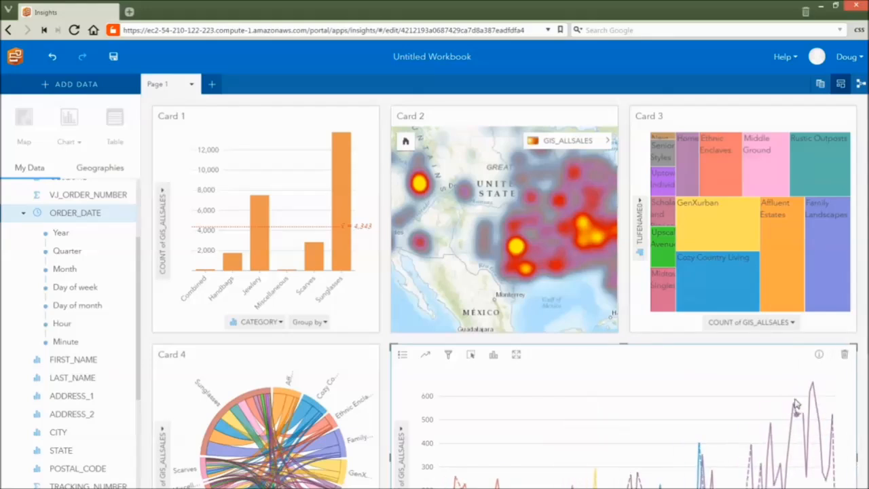
Select the Handbags point for the 4/17/2016 - 4/24/2016 interval in the time series to examine its sales across the other cards
scroll(795, 405, "down", 1)
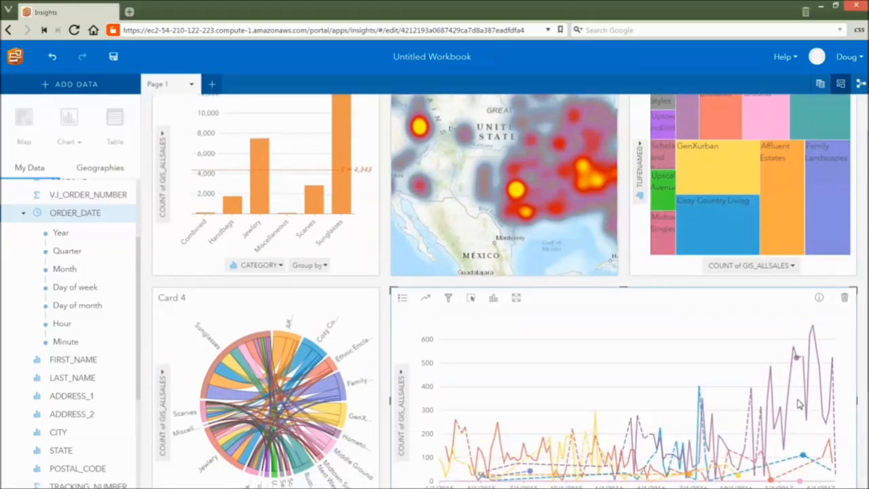
scroll(799, 404, "down", 1)
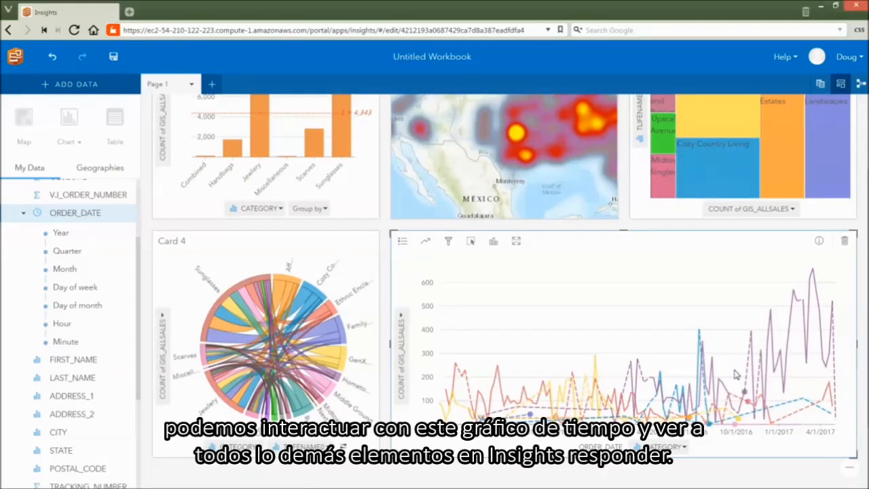
mouse_move(637, 360)
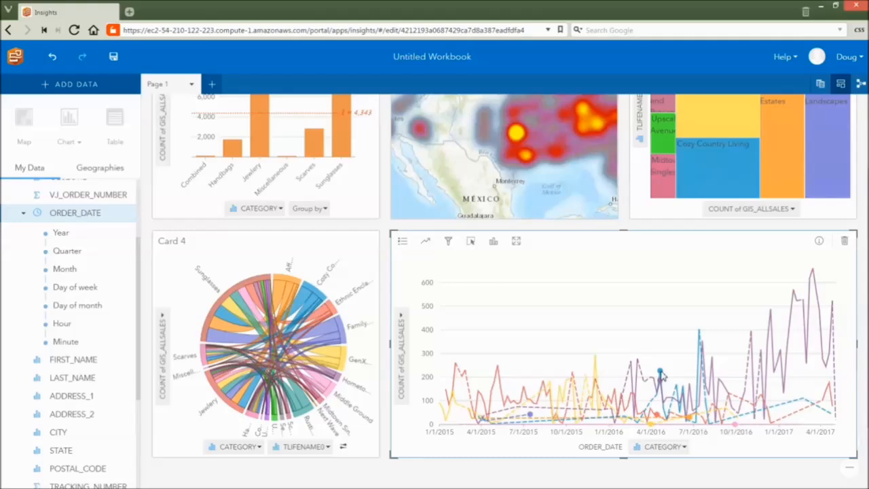
left_click(662, 375)
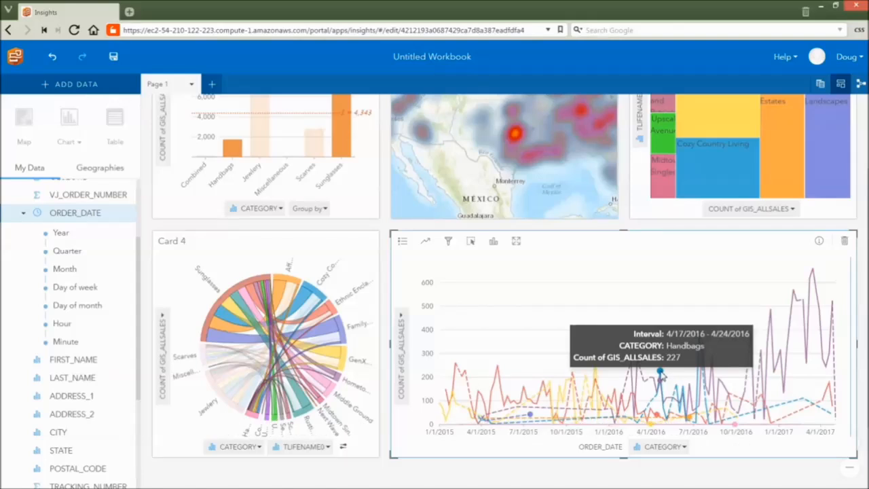
Create a table card from the CAMPAIGNID field below the chord diagram
scroll(384, 290, "down", 3)
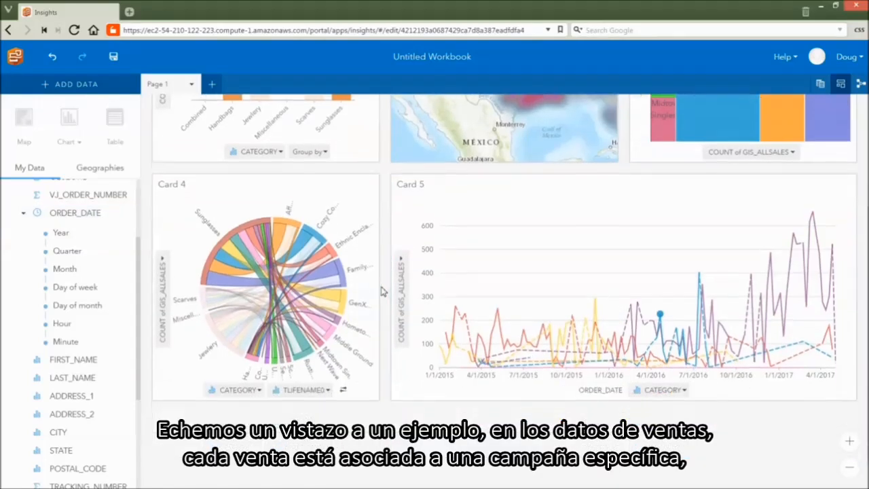
scroll(83, 376, "down", 5)
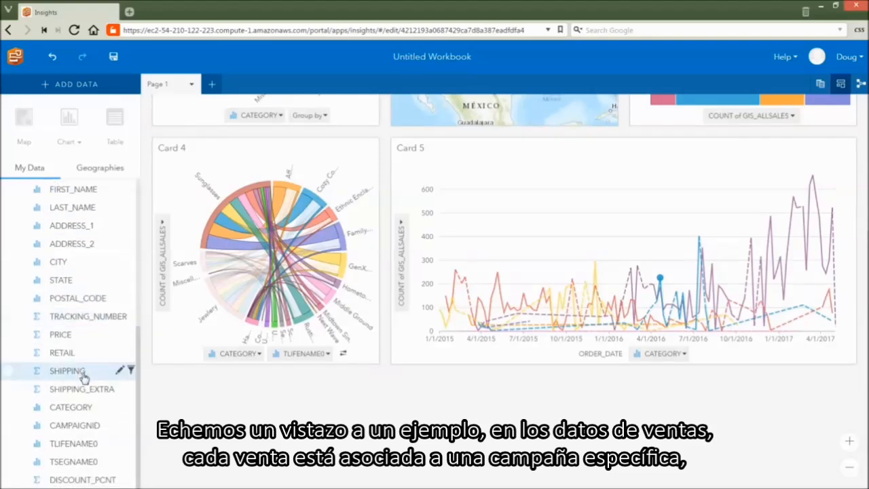
left_click(86, 426)
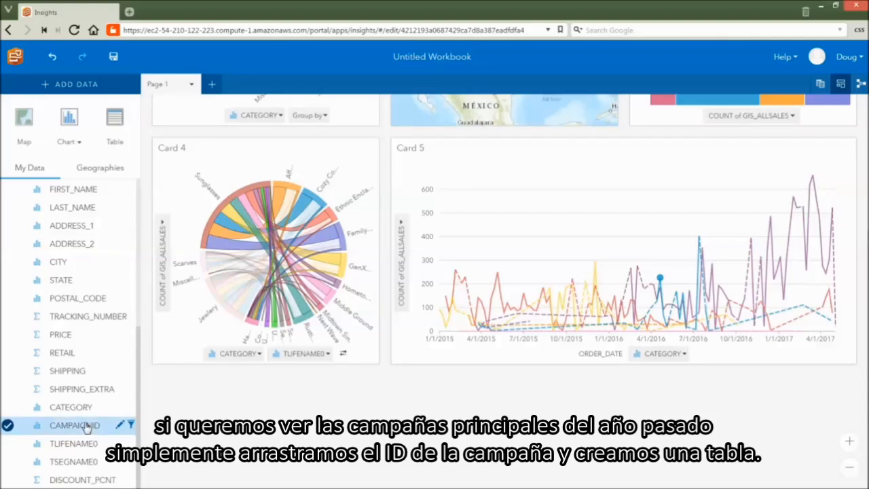
left_click_drag(86, 425, 316, 457)
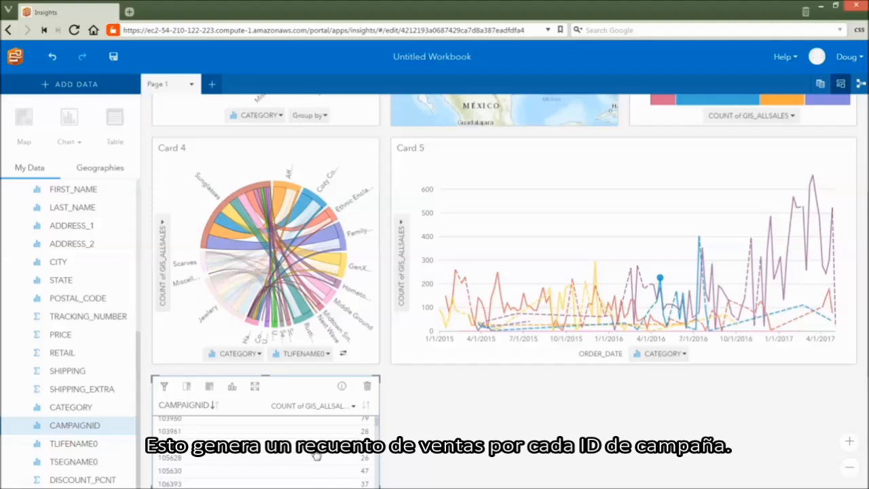
Filter the campaign table by Count of GIS_ALLSALES with a minimum of 300
scroll(454, 454, "down", 2)
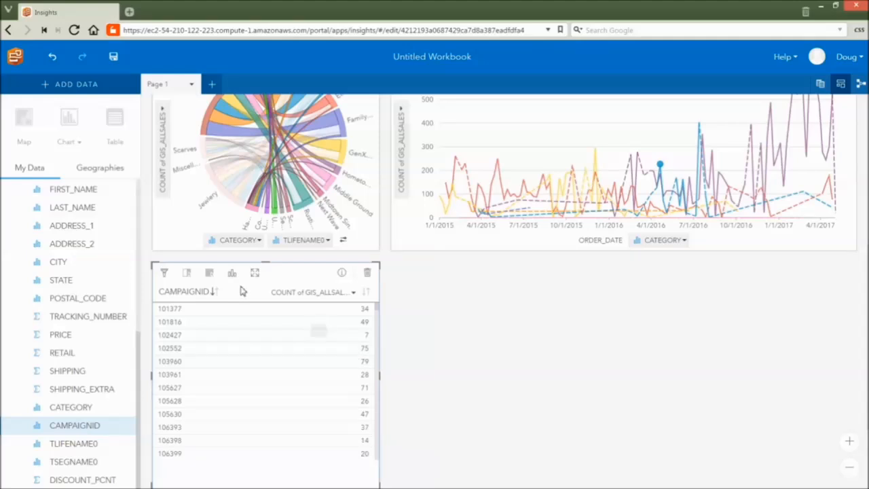
left_click(164, 273)
left_click(411, 309)
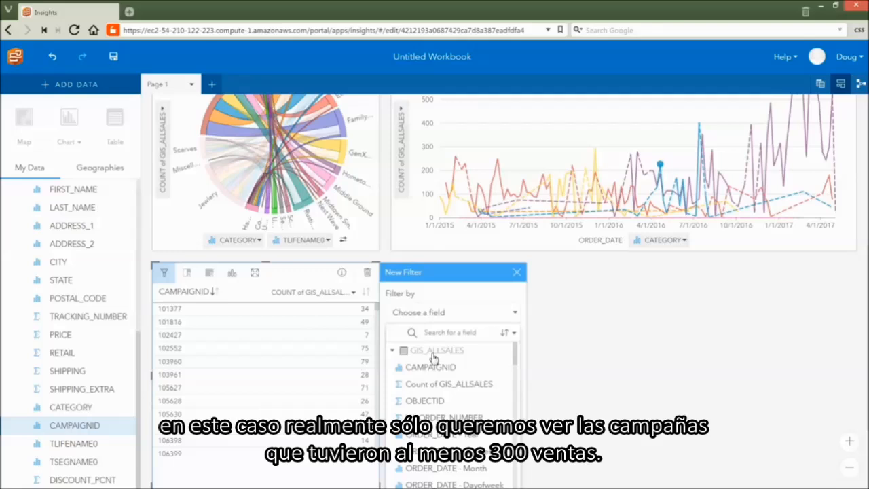
left_click(434, 384)
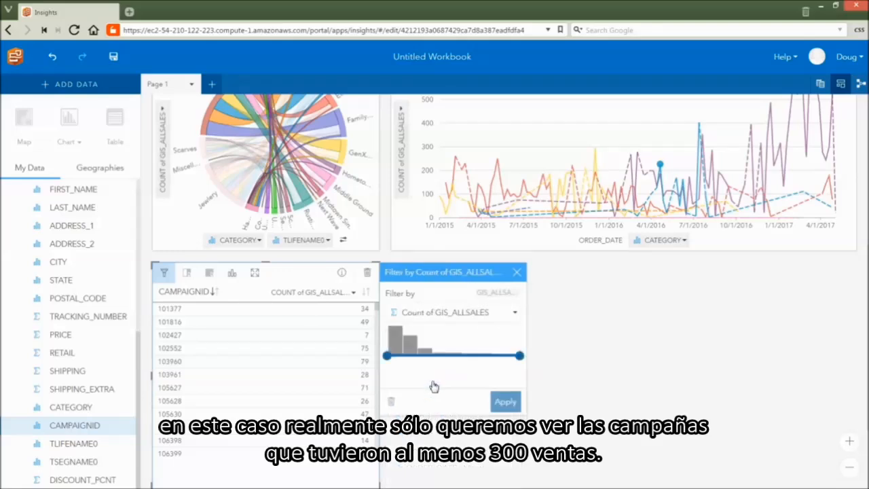
mouse_move(520, 358)
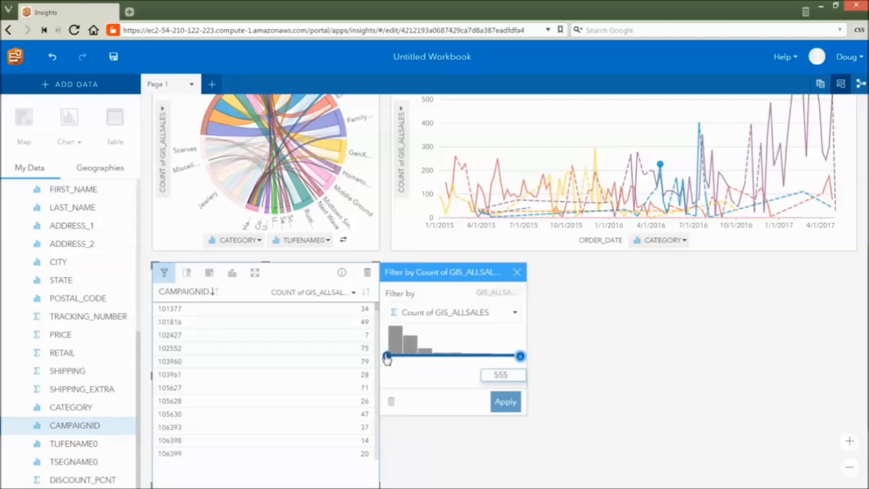
mouse_move(386, 358)
left_click(402, 375)
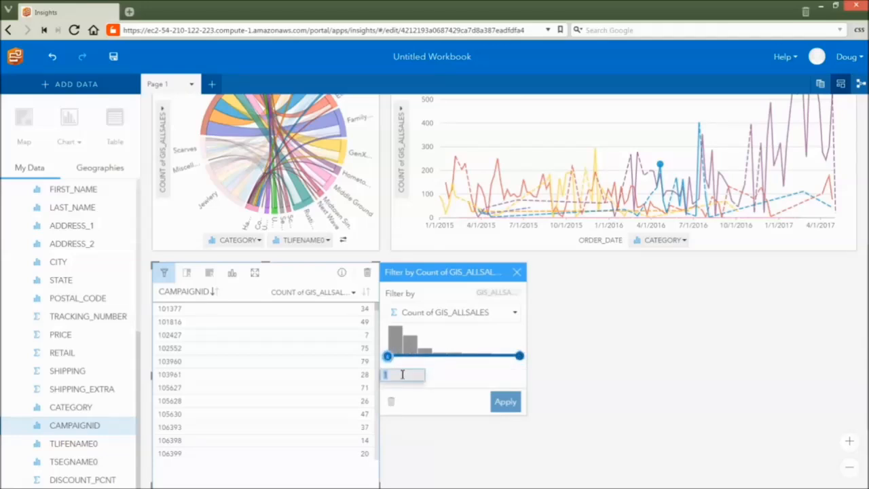
type("300")
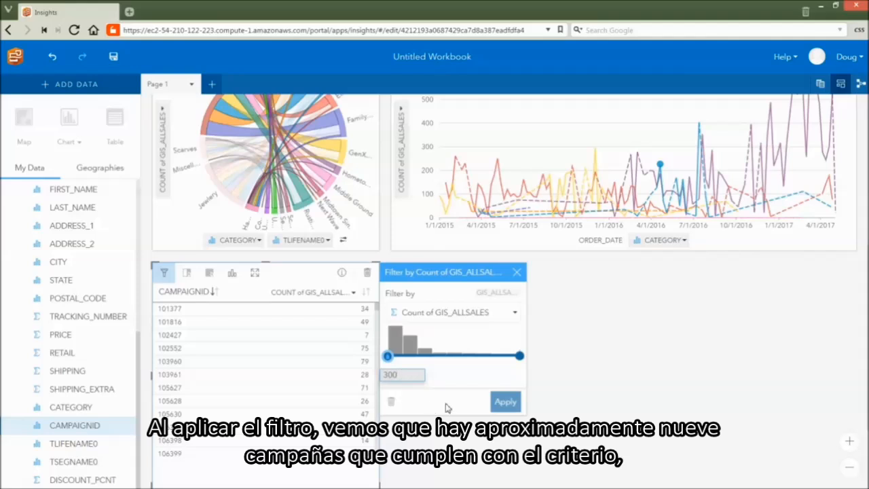
left_click(501, 404)
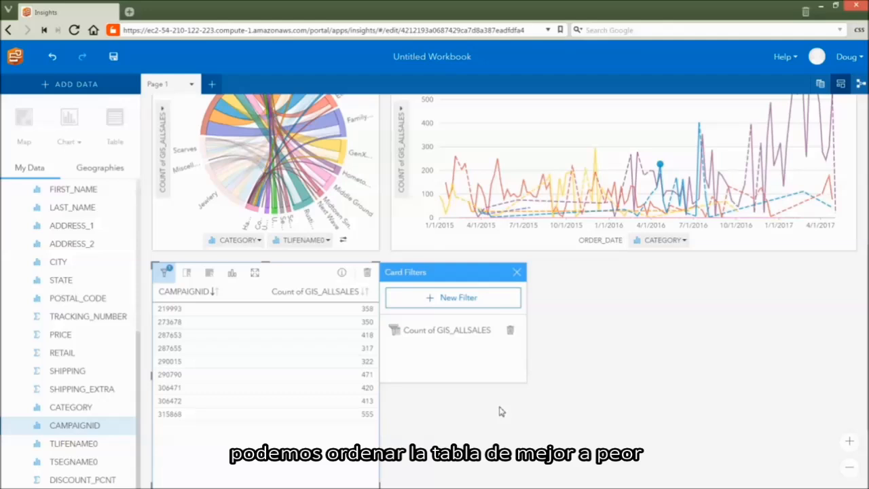
Sort the campaign table by Count of GIS_ALLSALES in descending order and select campaign 315868 to examine its sales in the other cards
left_click(365, 291)
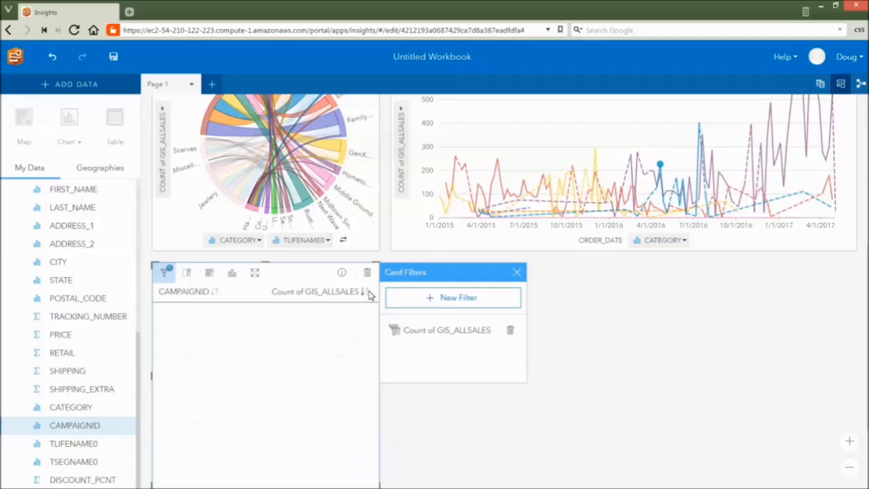
left_click(365, 291)
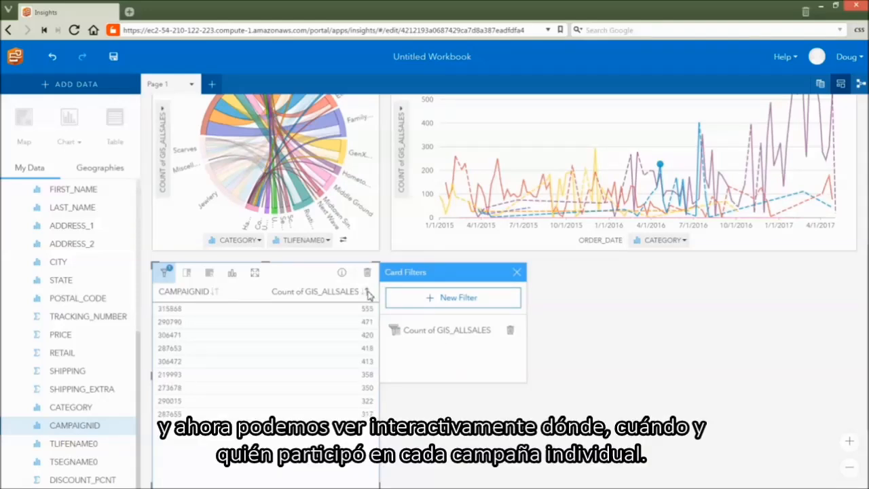
left_click(336, 312)
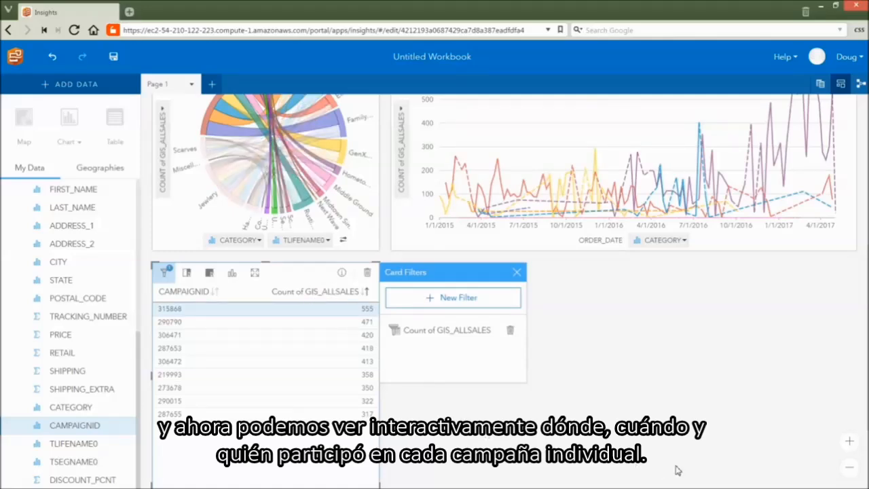
scroll(679, 470, "up", 4)
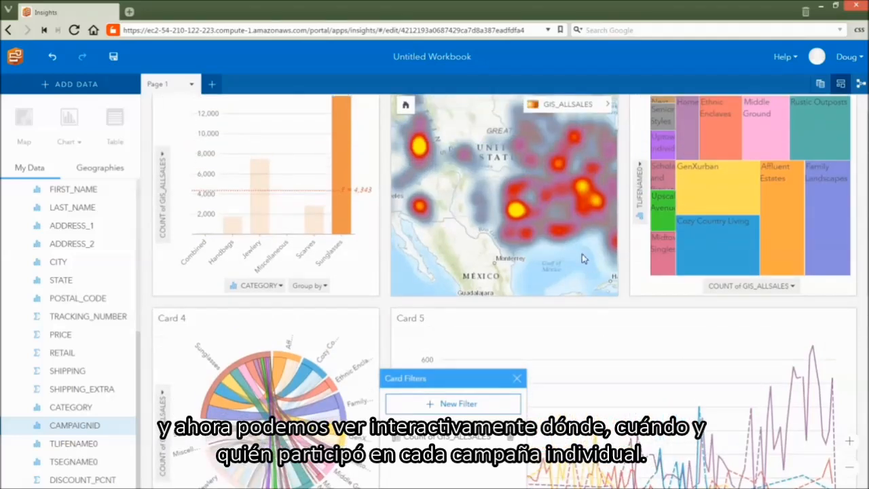